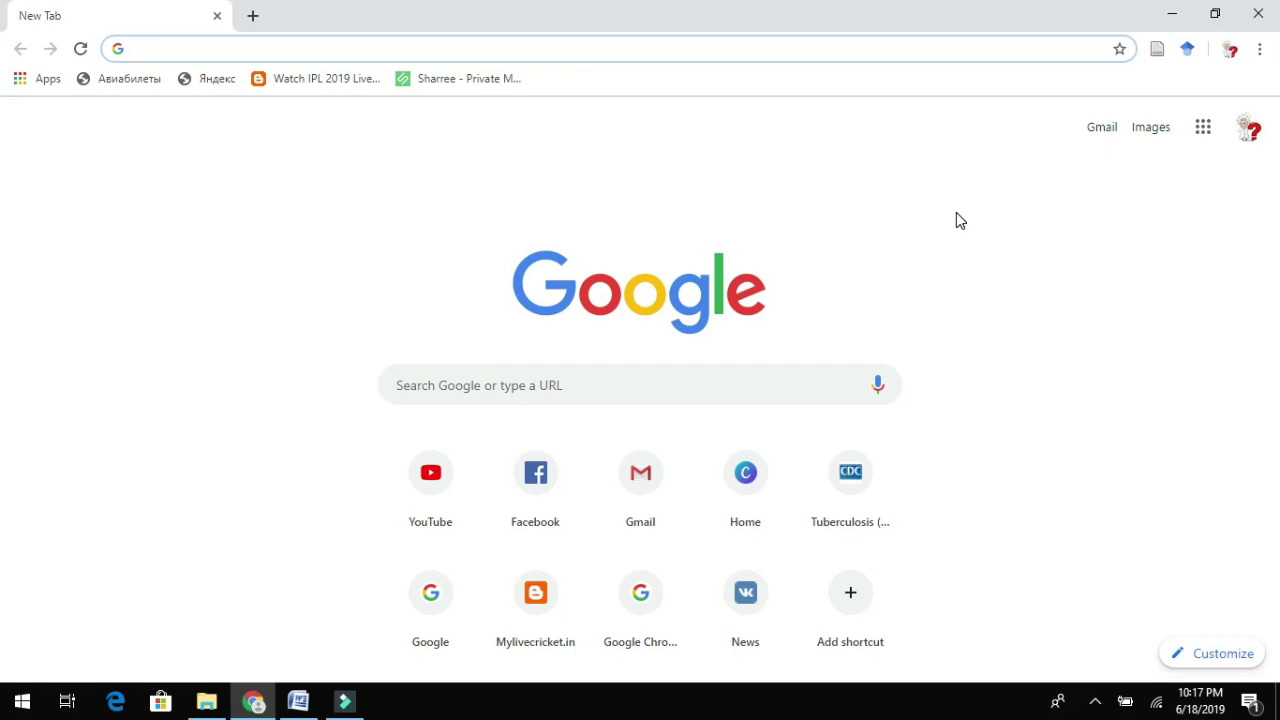
Open the Elsevier Journal Finder page in Chrome from the 'elsevier journal finder' address-bar suggestion.
text(elsevier.com)
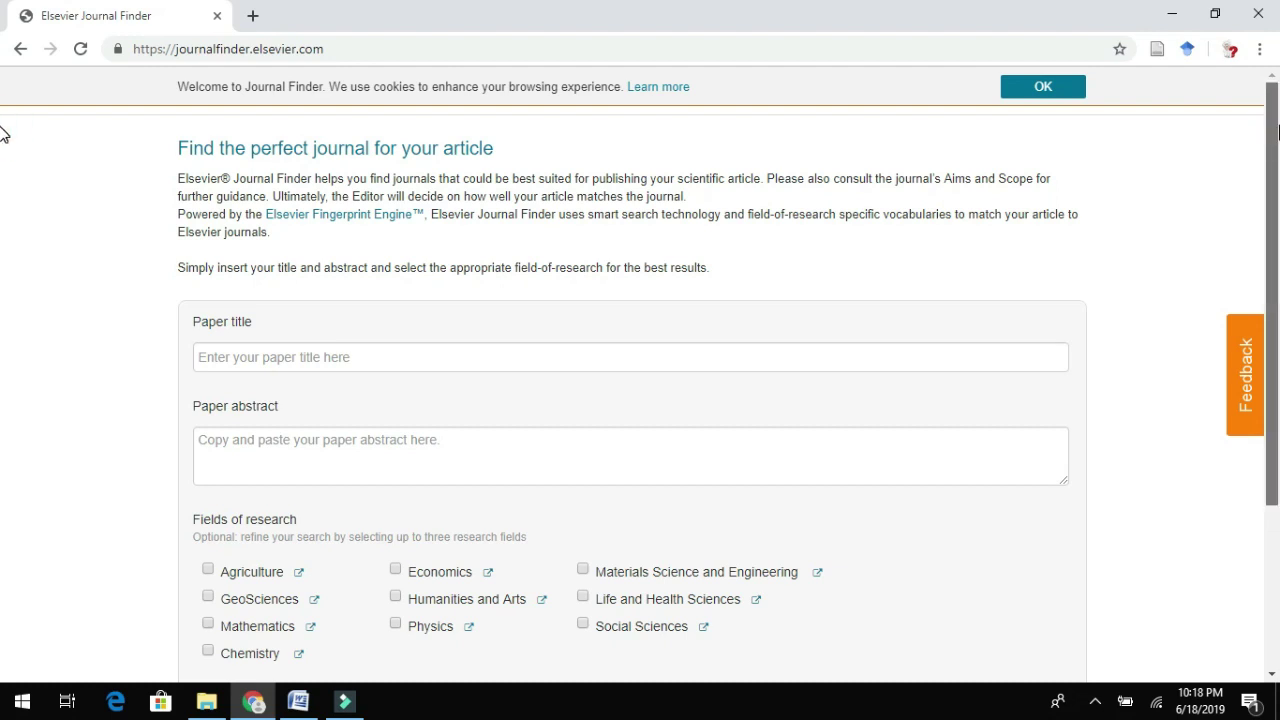
Tick Materials Science and Engineering and Life and Health Sciences under Fields of research.
drag(1277, 130, 1277, 243)
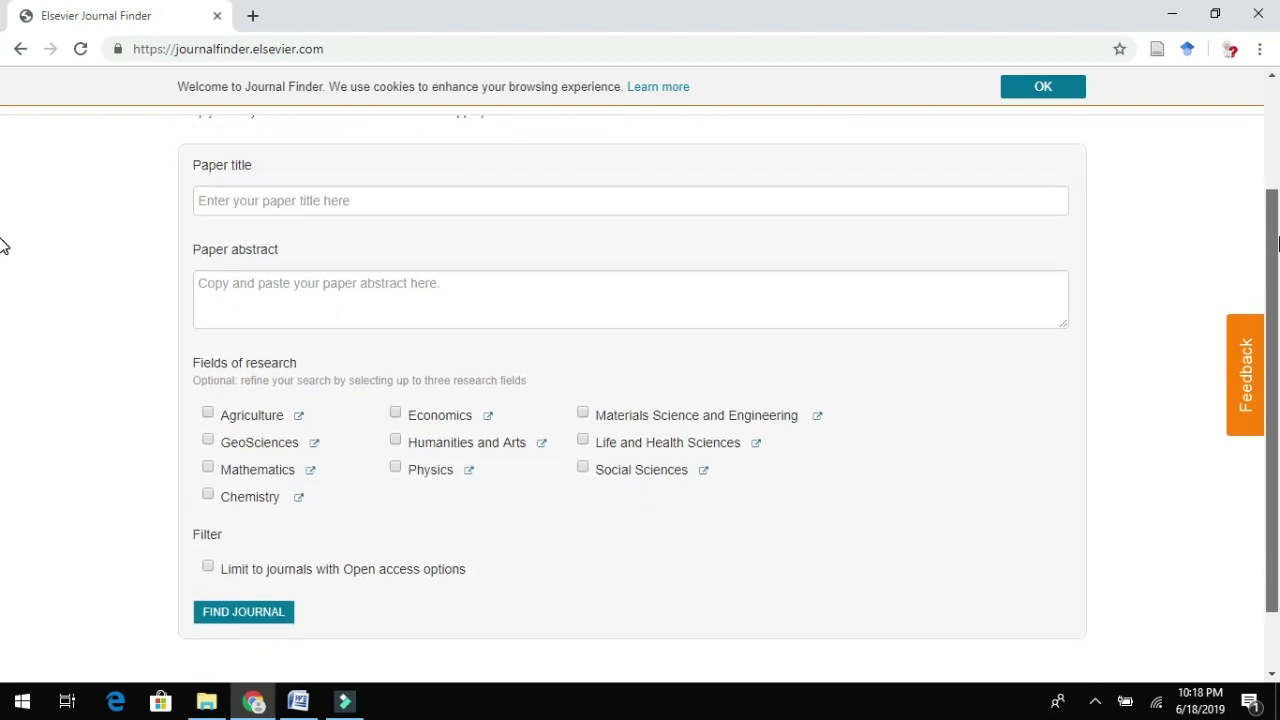
drag(1277, 243, 1277, 110)
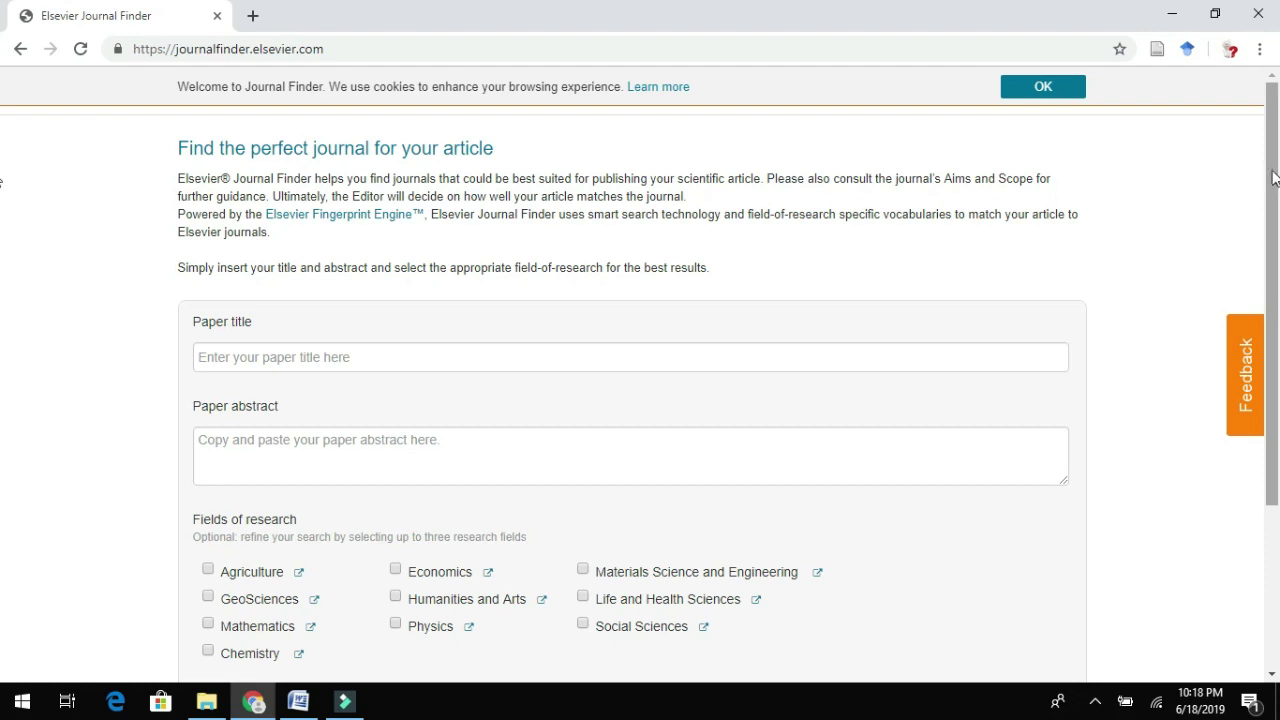
drag(1276, 172, 1276, 312)
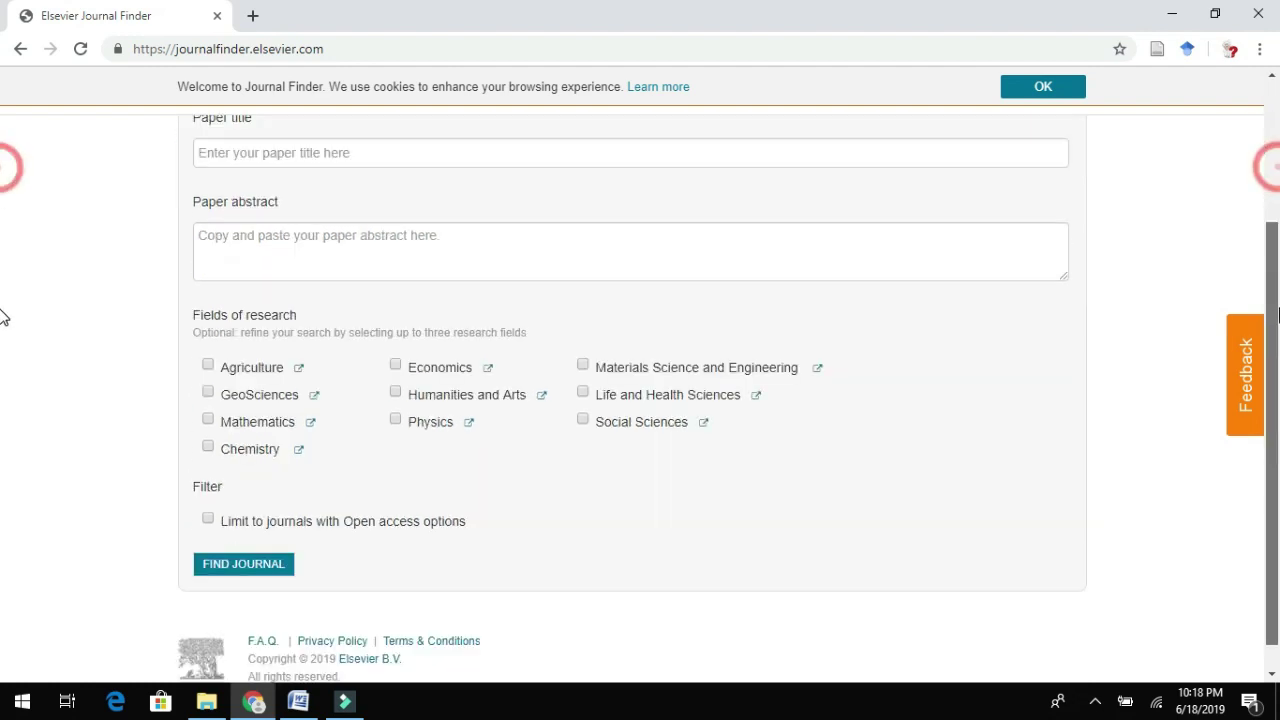
click(585, 366)
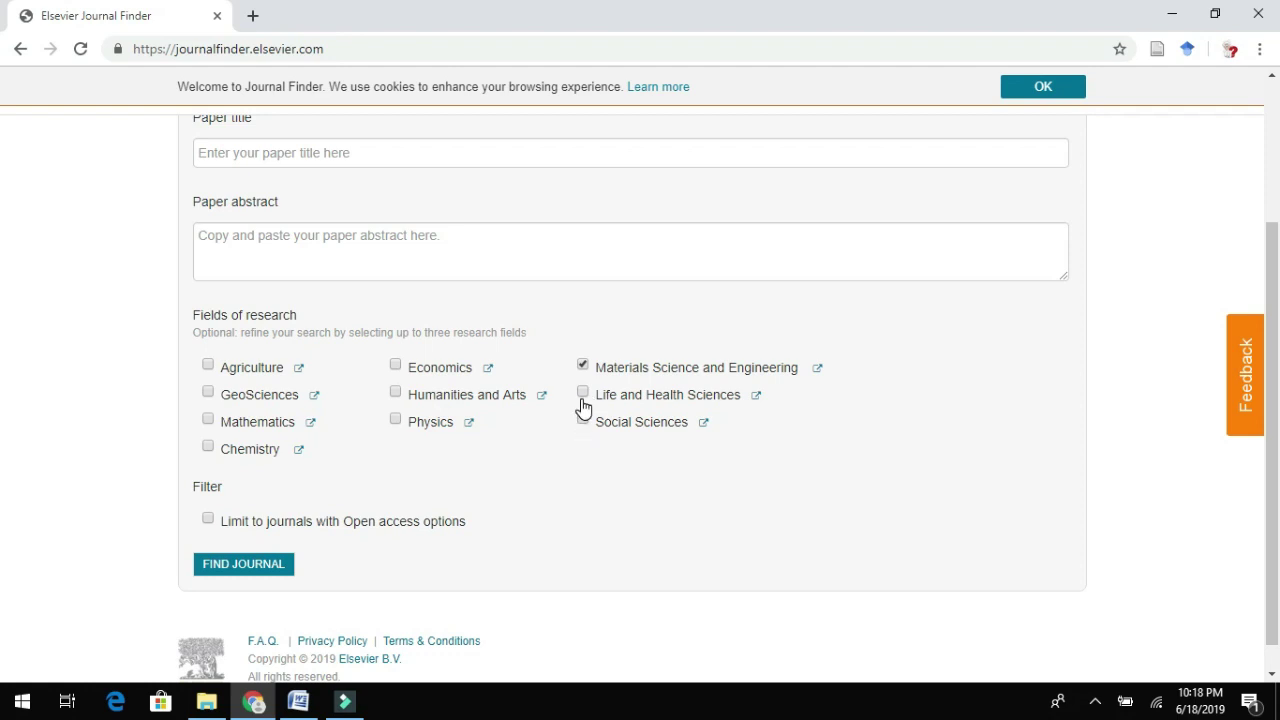
click(584, 396)
Paste the manuscript's abstract from Word into the Paper abstract box.
click(313, 711)
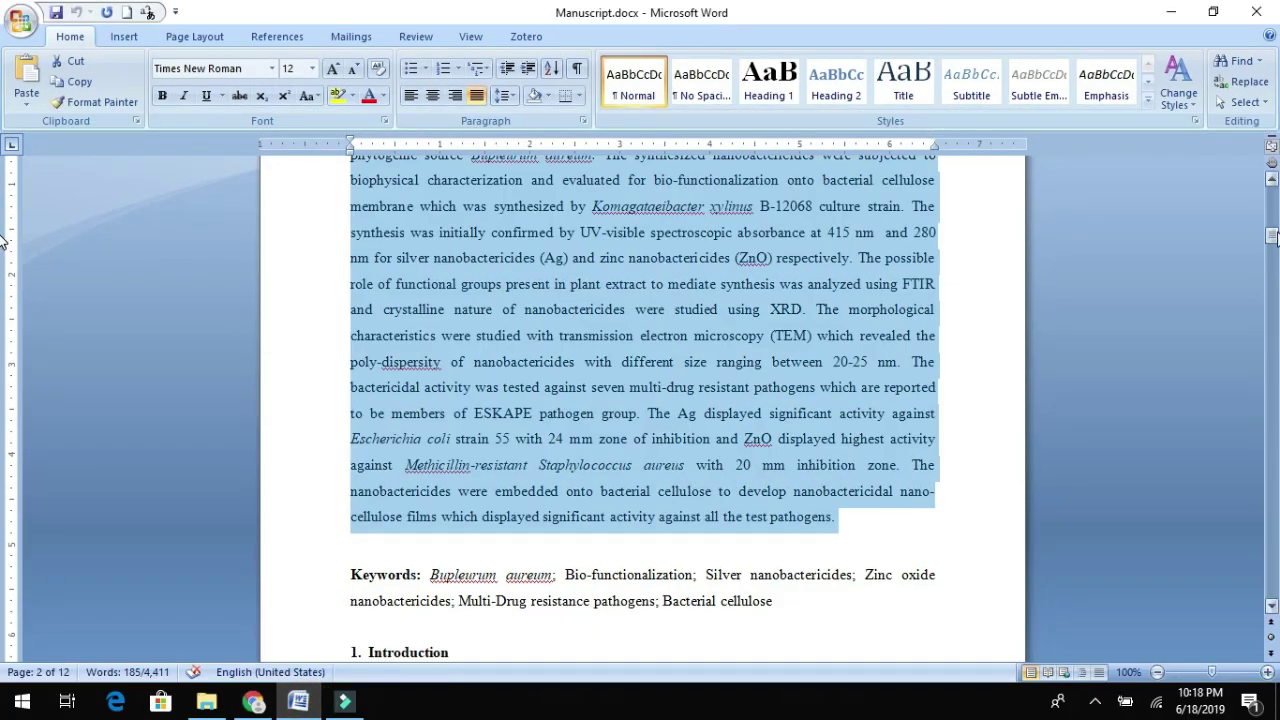
drag(1272, 236, 1272, 228)
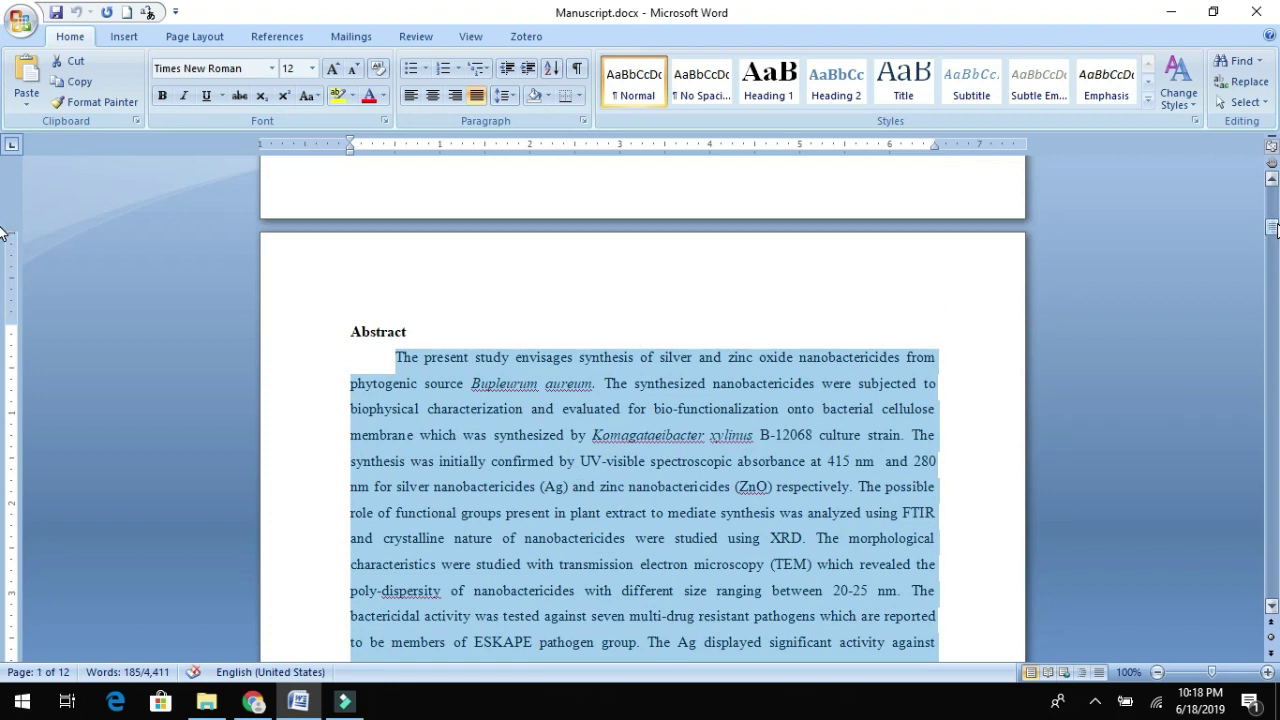
click(257, 701)
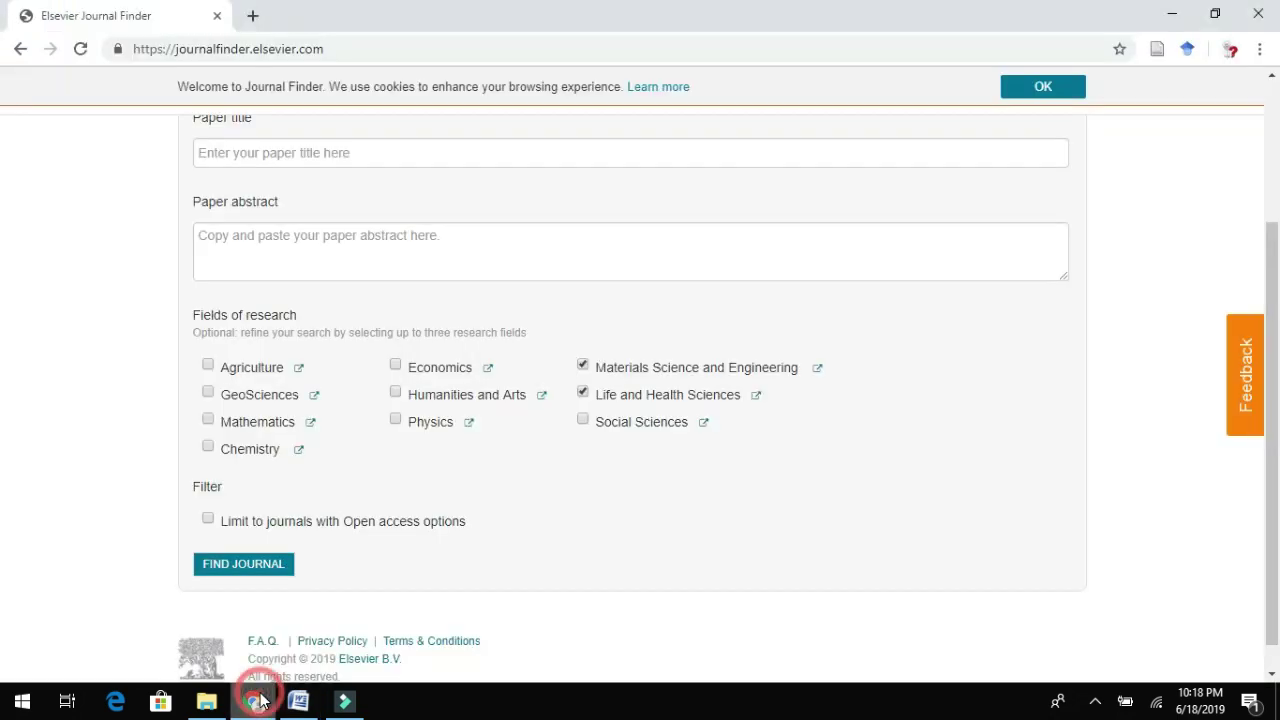
click(411, 253)
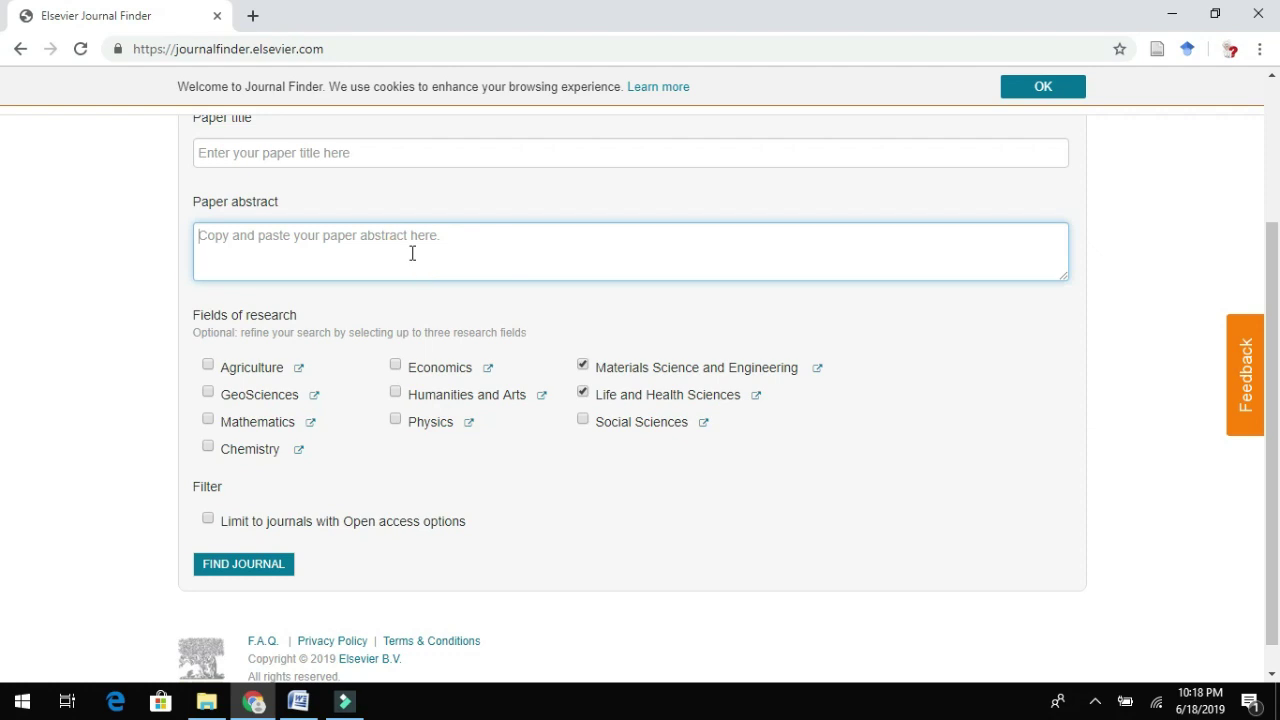
text(The present study envisages synthesis of silver and zinc oxide nanobactericides from phytogenic source Bupleurum aureum. The synthesized nanobactericides were subjected to biophysical characterization and evaluated for bio-functionalization onto bacterial cellulose membrane which was synthesized by Komagataeibacter xylinus B-12068 culture strain. The synthesis was initially confirmed by UV-visible spectroscopic absorbance at 415 nm  and 280 nm for silver nanobactericides (Ag) and zinc nanobactericides (ZnO) respectively. The possible role of functional groups present in plant extract to mediate synthesis was analyzed using FTIR and crystalline nature of nanobactericides were studied using XRD. The morphological characteristics were studied with transmission electron microscopy (TEM) which revealed the poly-dispersity of nanobactericides with different size ranging between 20-25 nm. The bactericidal activity was tested against seven multi-drug resistant pathogens which are reported to be members of ESKAPE pathogen group. The Ag displayed significant activity against Escherichia coli strain 55 with 24 mm zone of inhibition and ZnO displayed highest activity against Methicillin-resistant Staphylococcus aureus with 20 mm inhibition zone. The nanobactericides were embedded onto bacterial cellulose to develop nanobactericidal nano-cellulose films which displayed significant activity against all the test pathogens.)
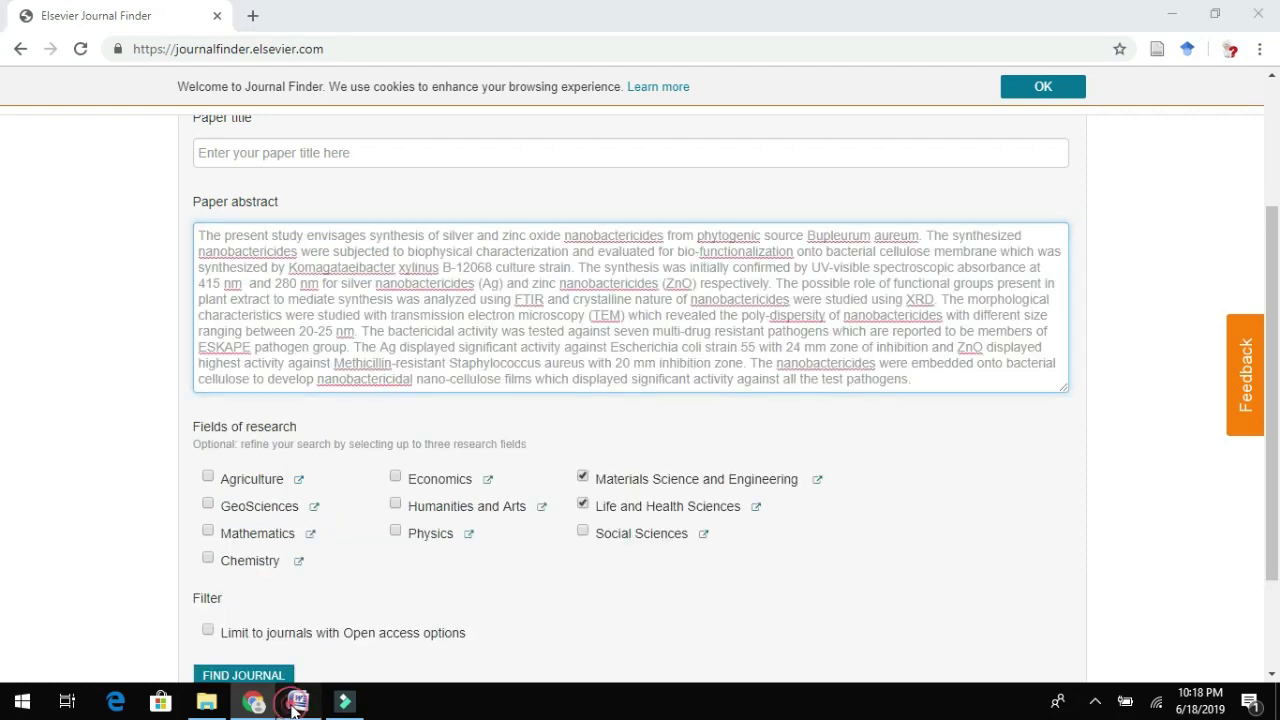
Select the full two-line paper title in the Word manuscript.
click(296, 702)
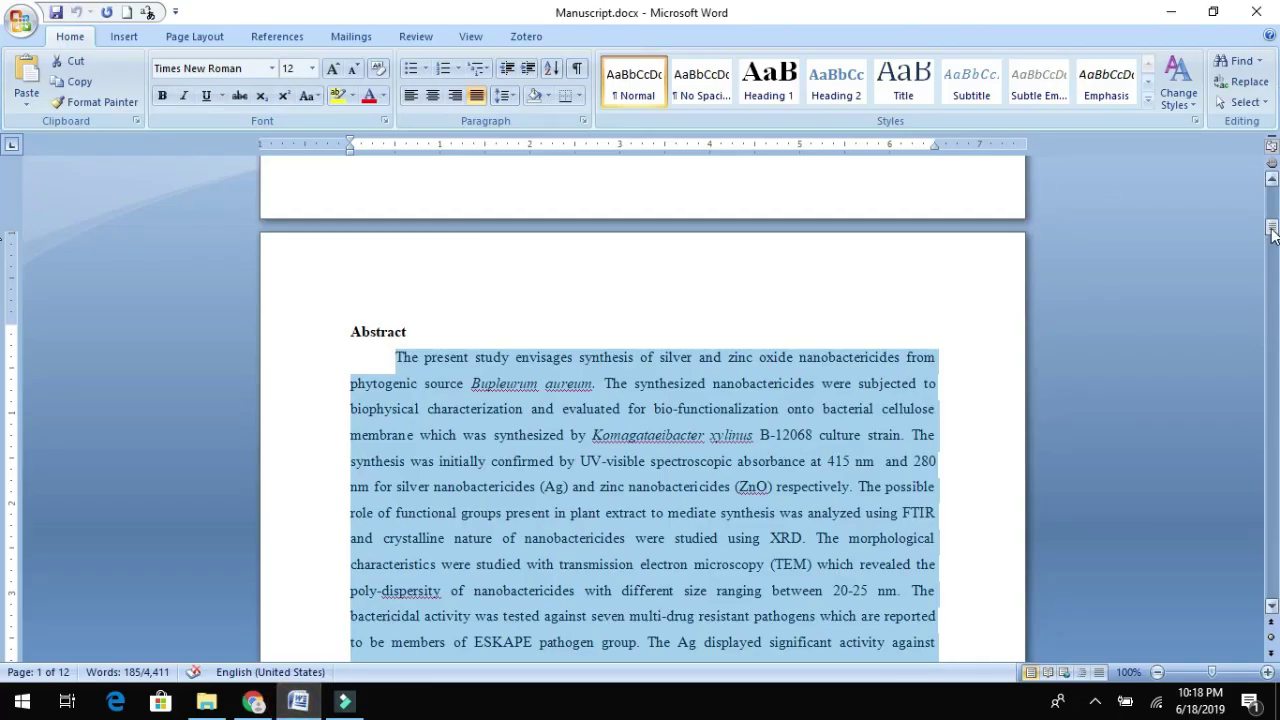
drag(1270, 244, 1270, 198)
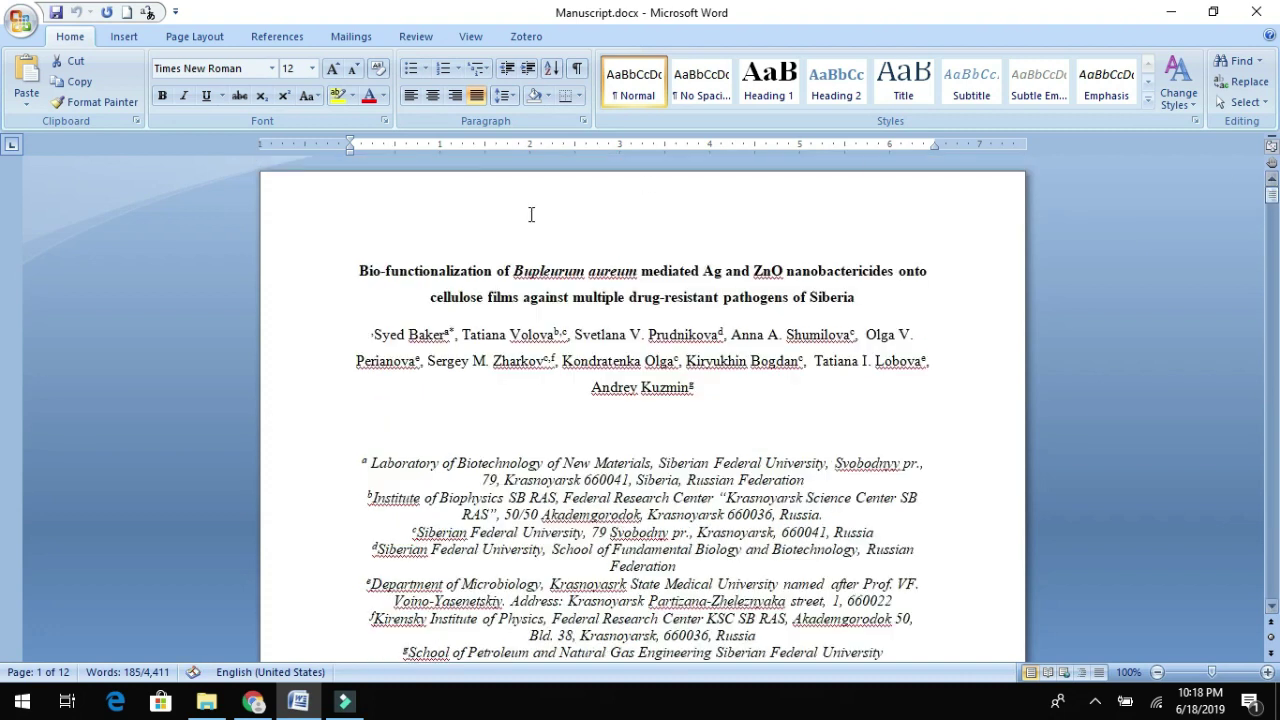
drag(357, 275, 848, 304)
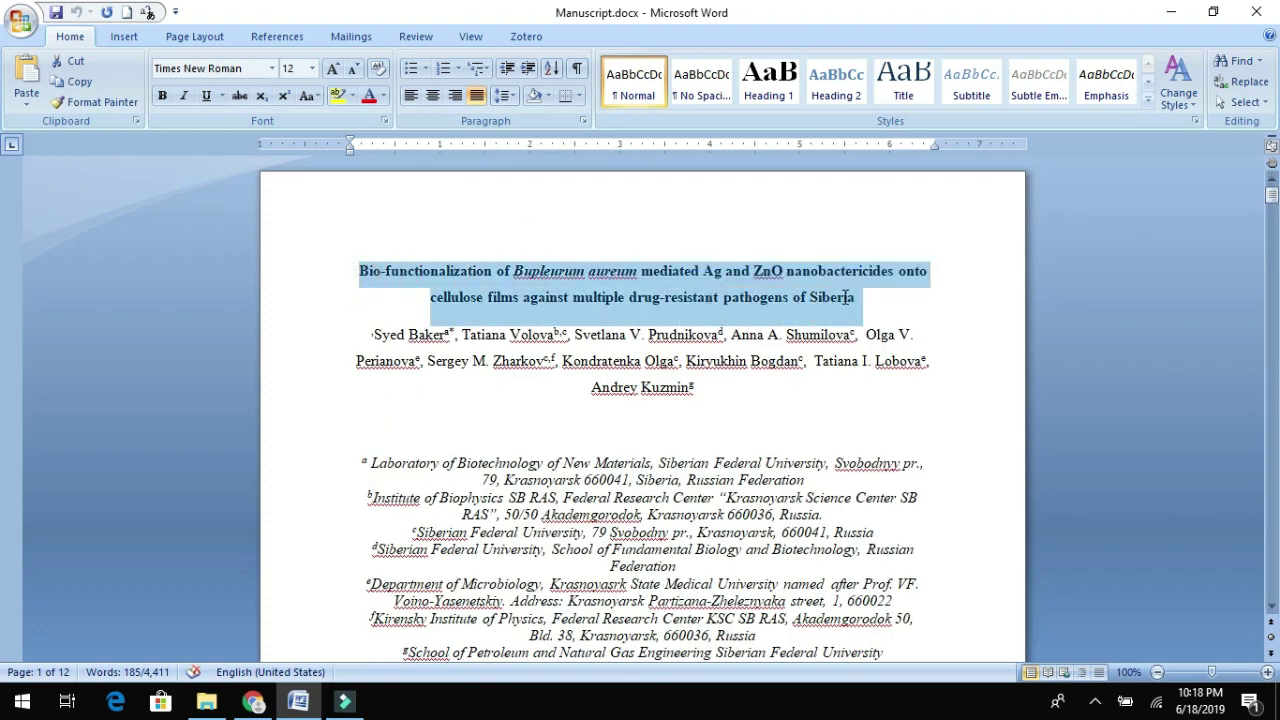
Paste the copied title into Paper title and run FIND JOURNAL.
click(254, 701)
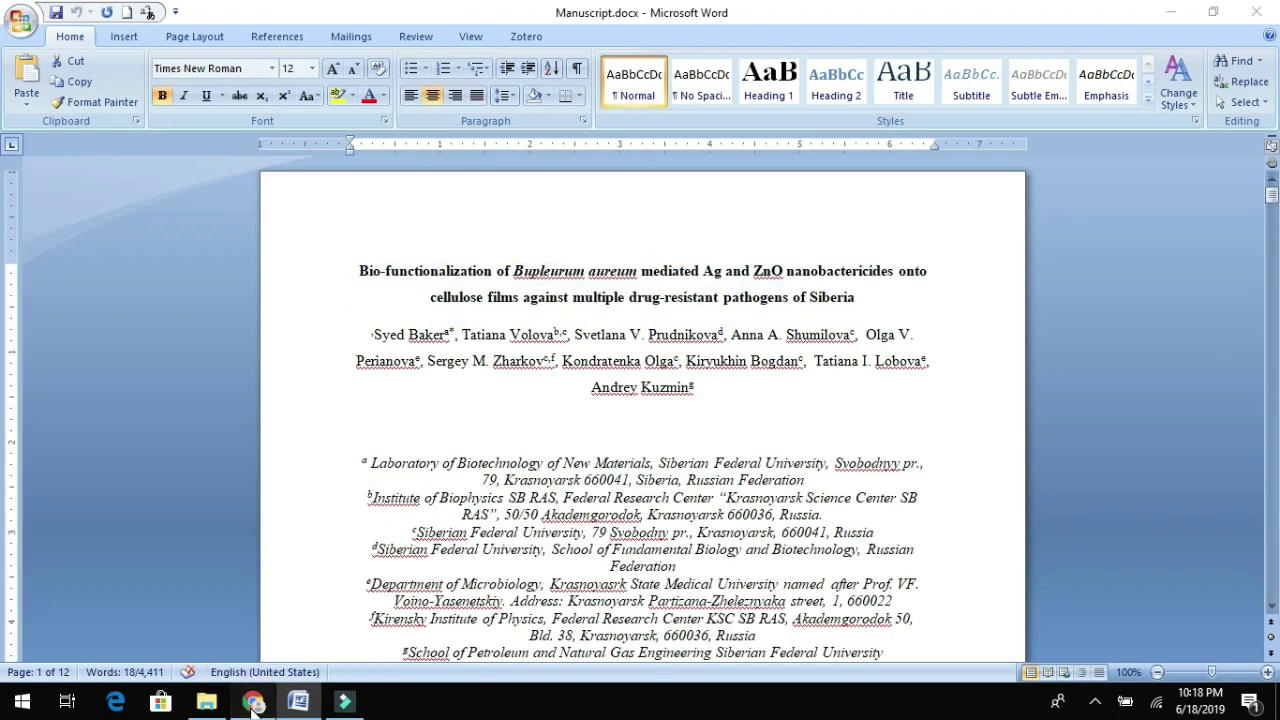
click(639, 154)
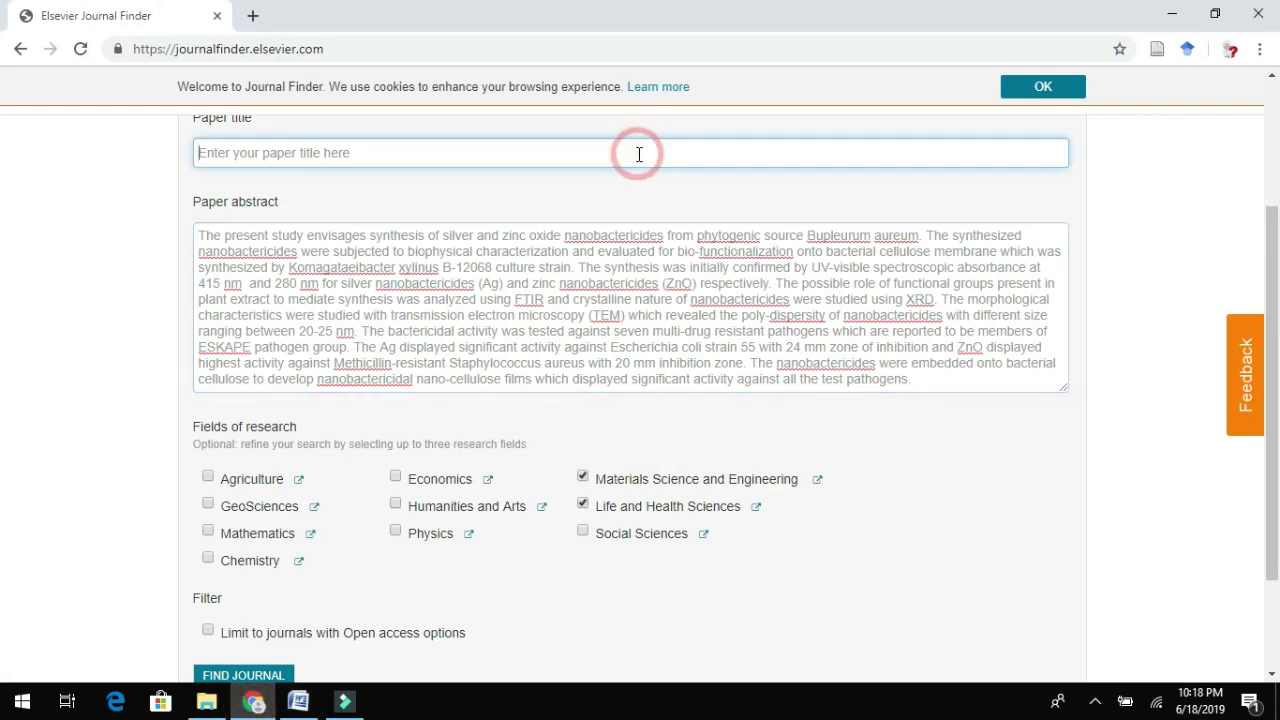
key(ctrl+v)
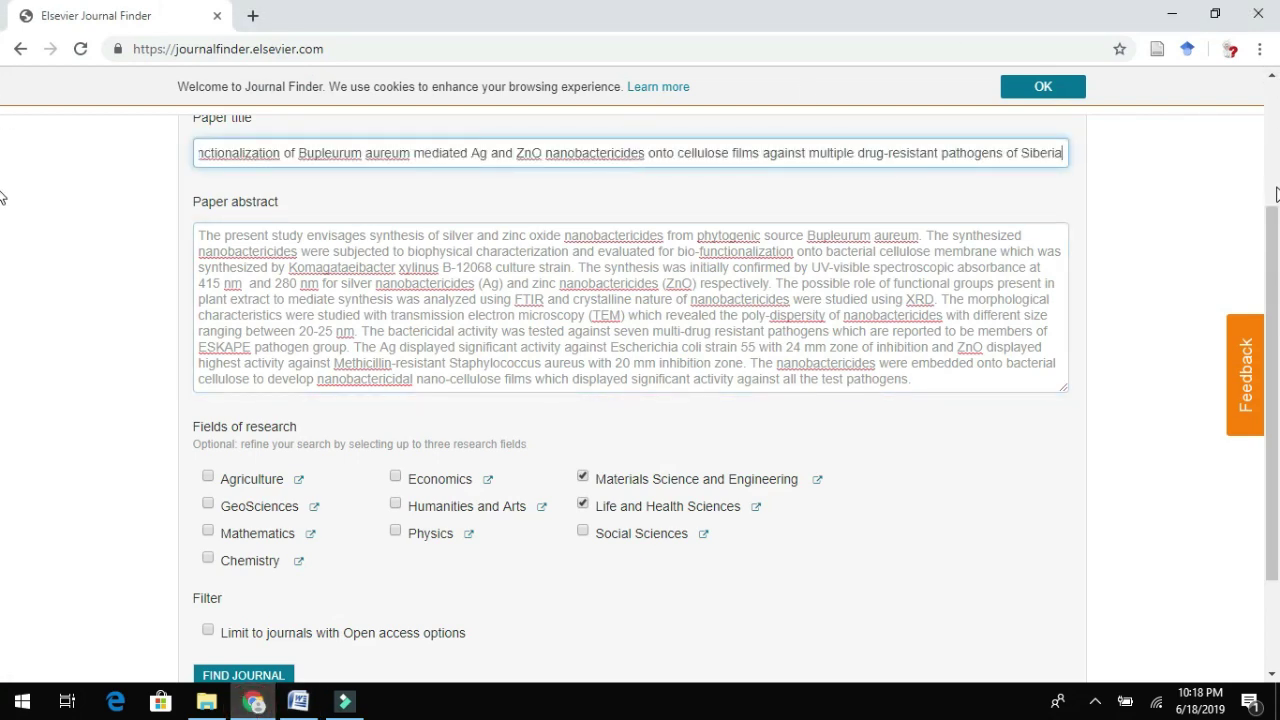
drag(1276, 220, 1276, 318)
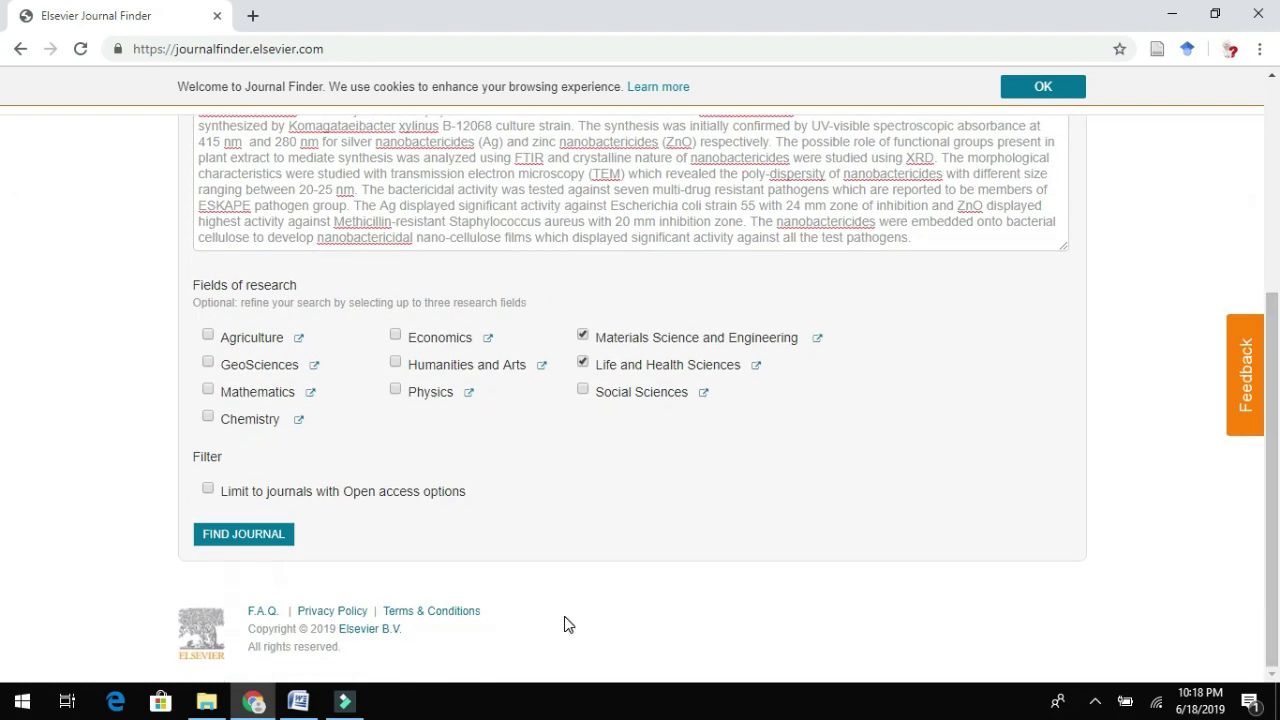
click(259, 552)
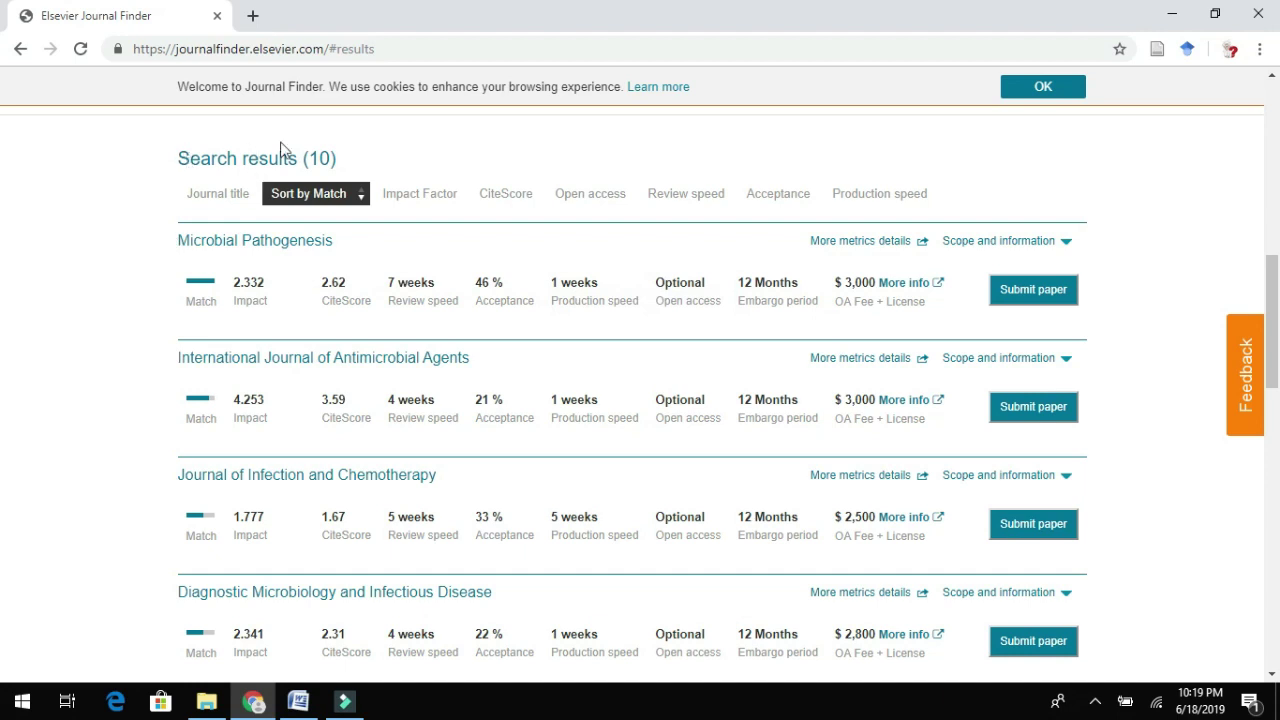
Review the 10 search results, led by Microbial Pathogenesis, and their metrics.
drag(177, 166, 337, 168)
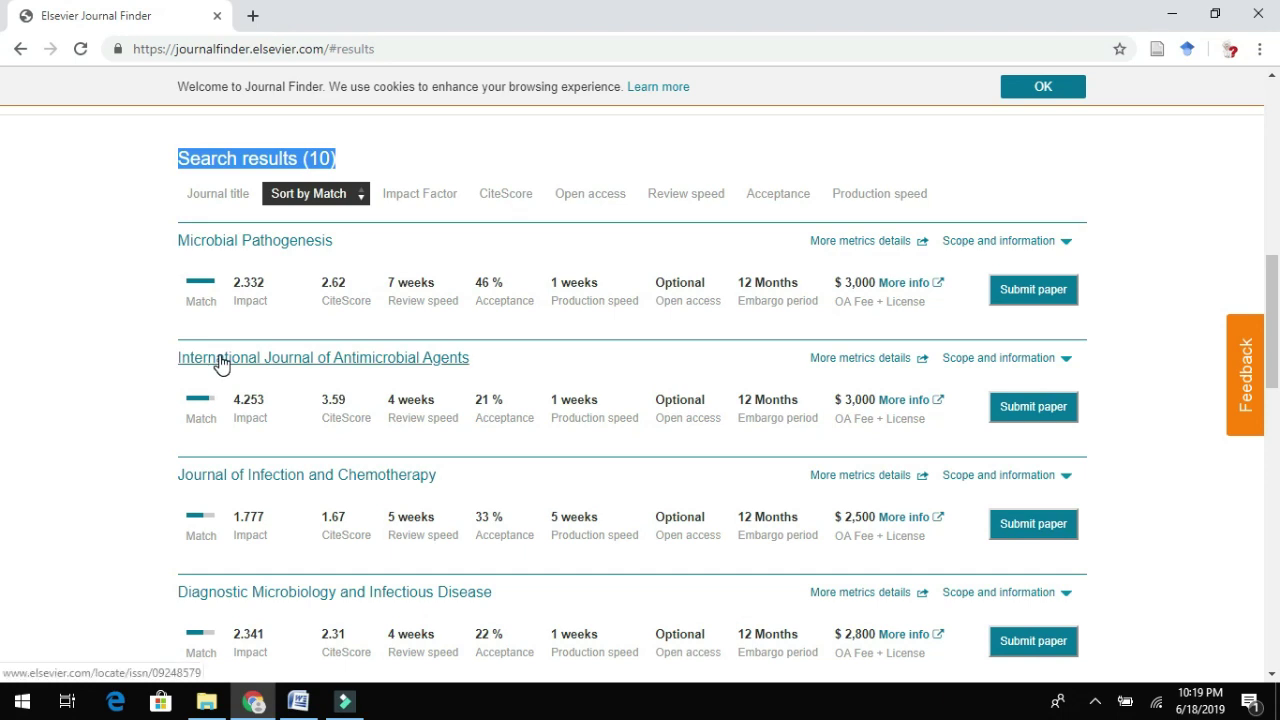
scroll(3, 330, down, 3)
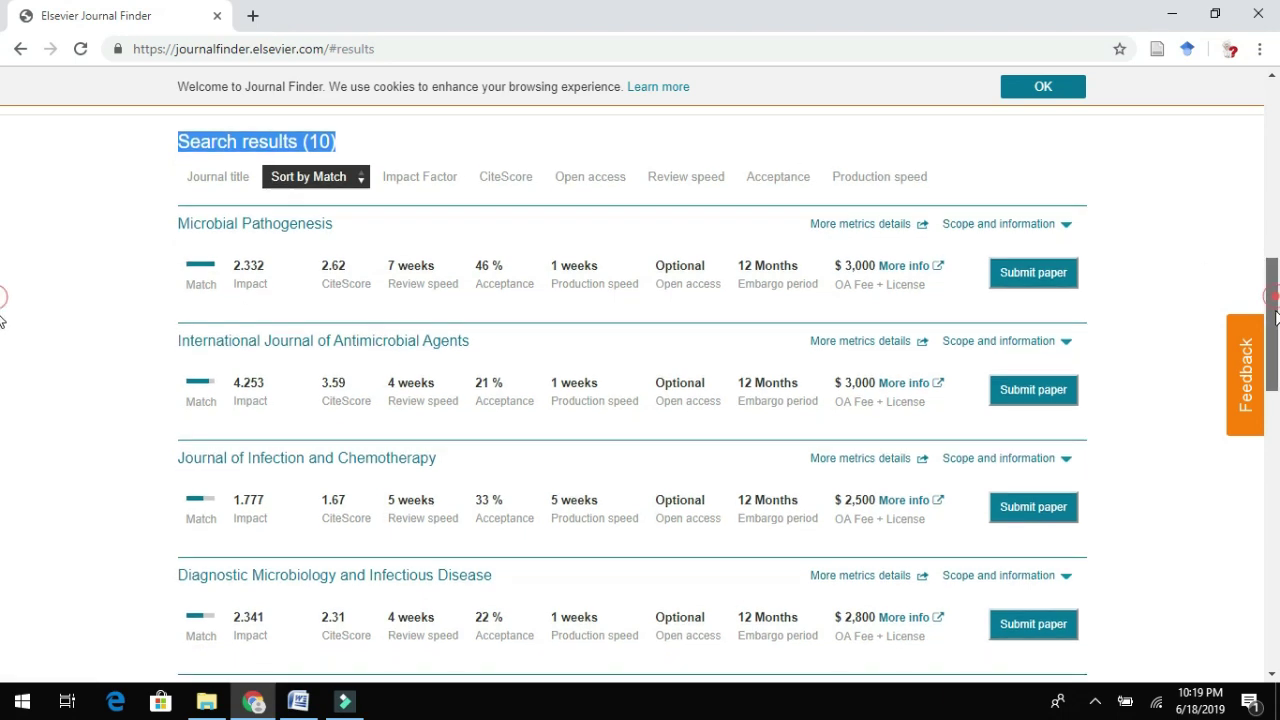
scroll(3, 503, down, 5)
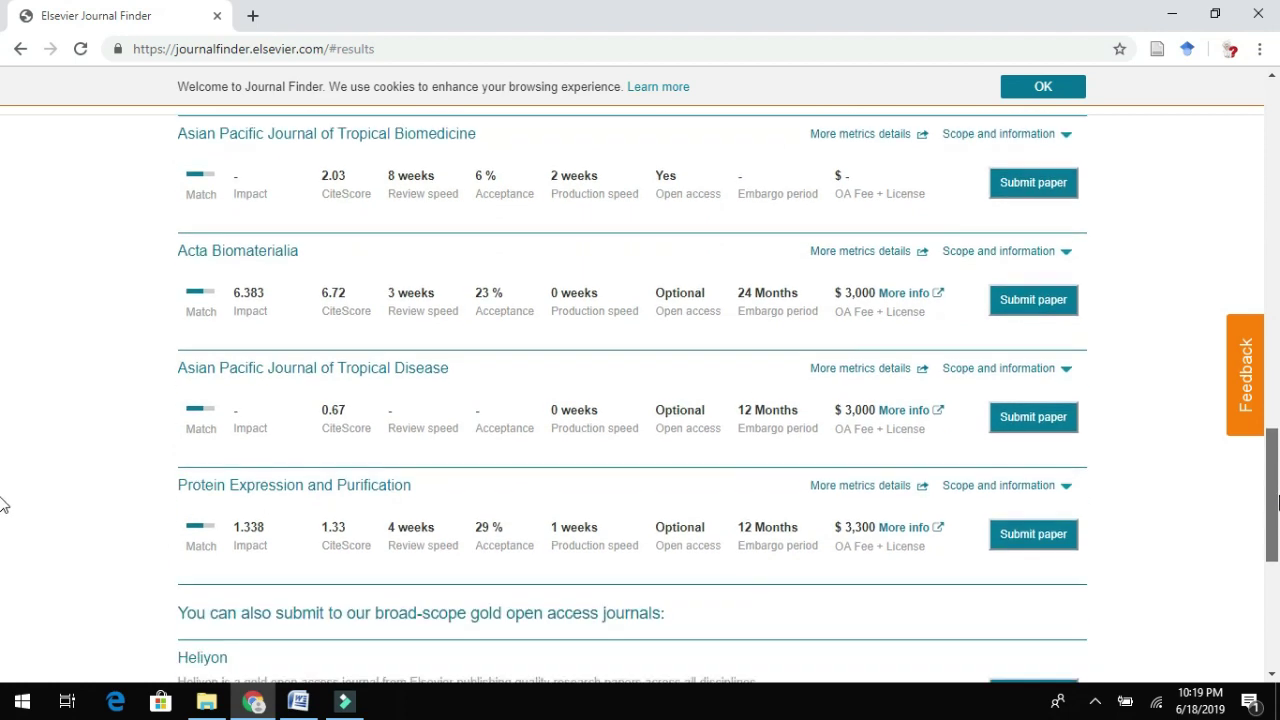
scroll(3, 503, down, 1)
scroll(1240, 340, up, 6)
scroll(1257, 313, up, 3)
scroll(1257, 313, up, 1)
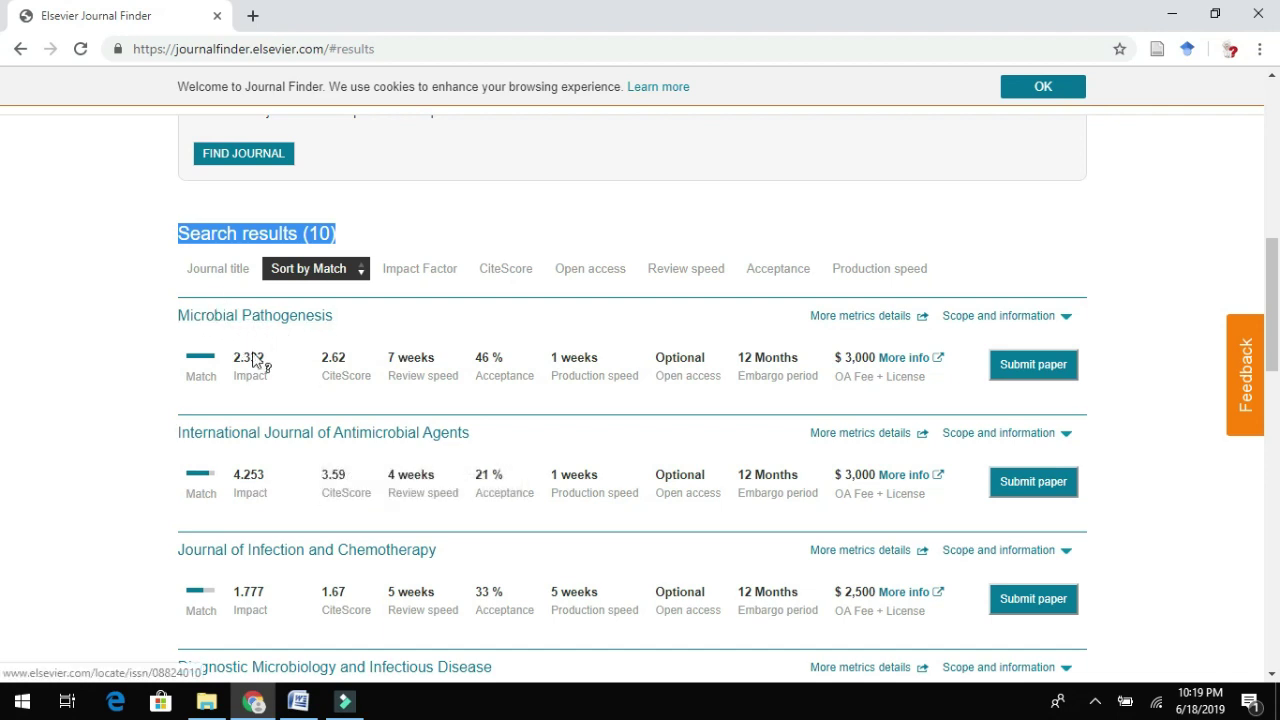
mouse_move(574, 366)
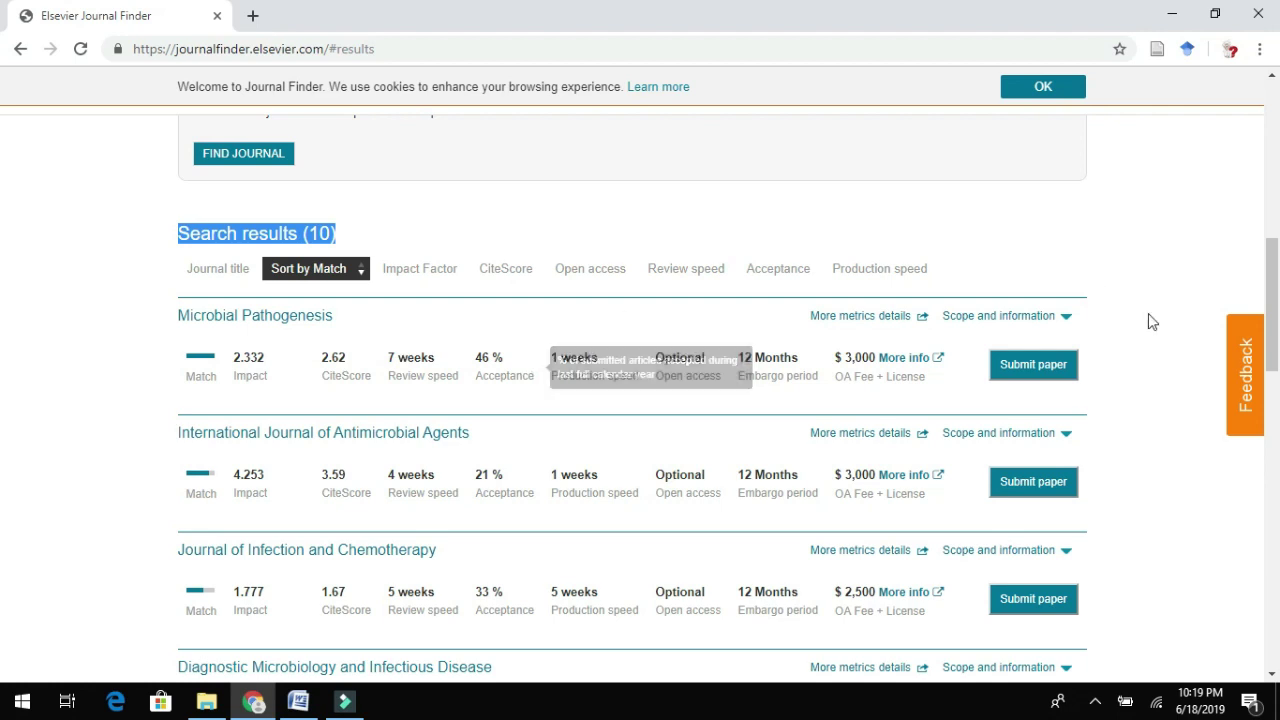
click(476, 352)
drag(478, 357, 531, 386)
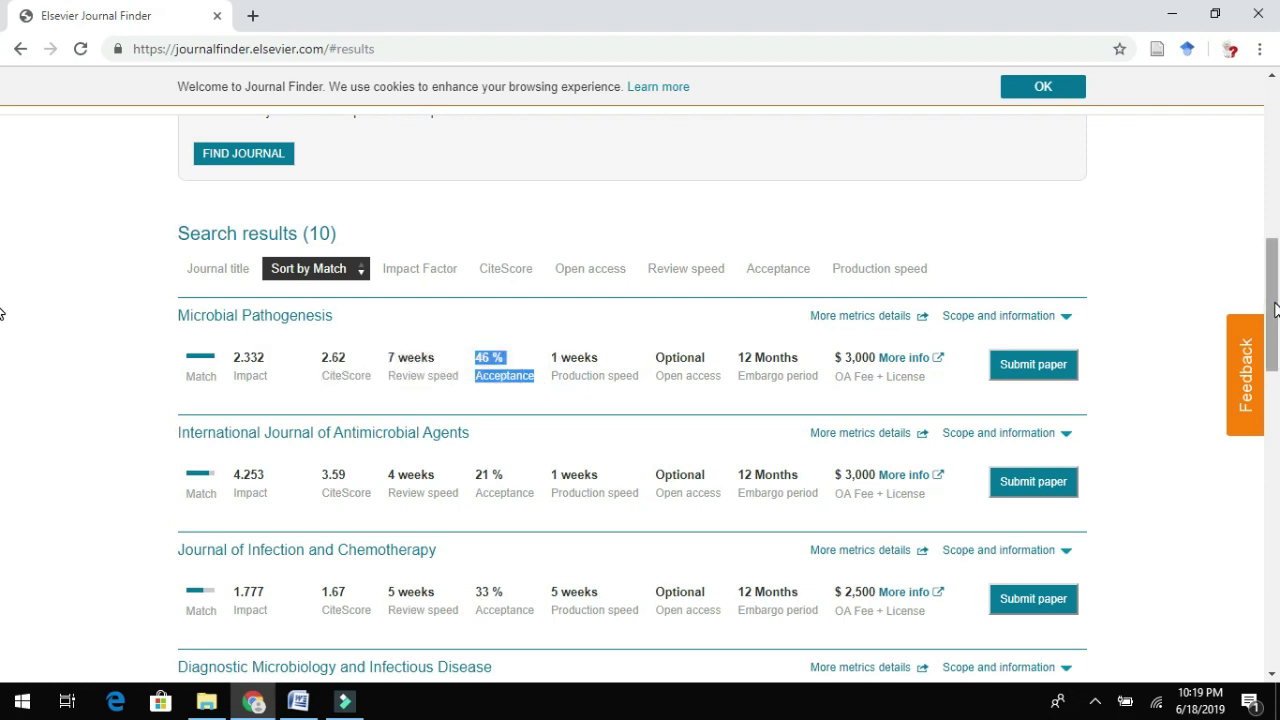
drag(1273, 310, 1273, 515)
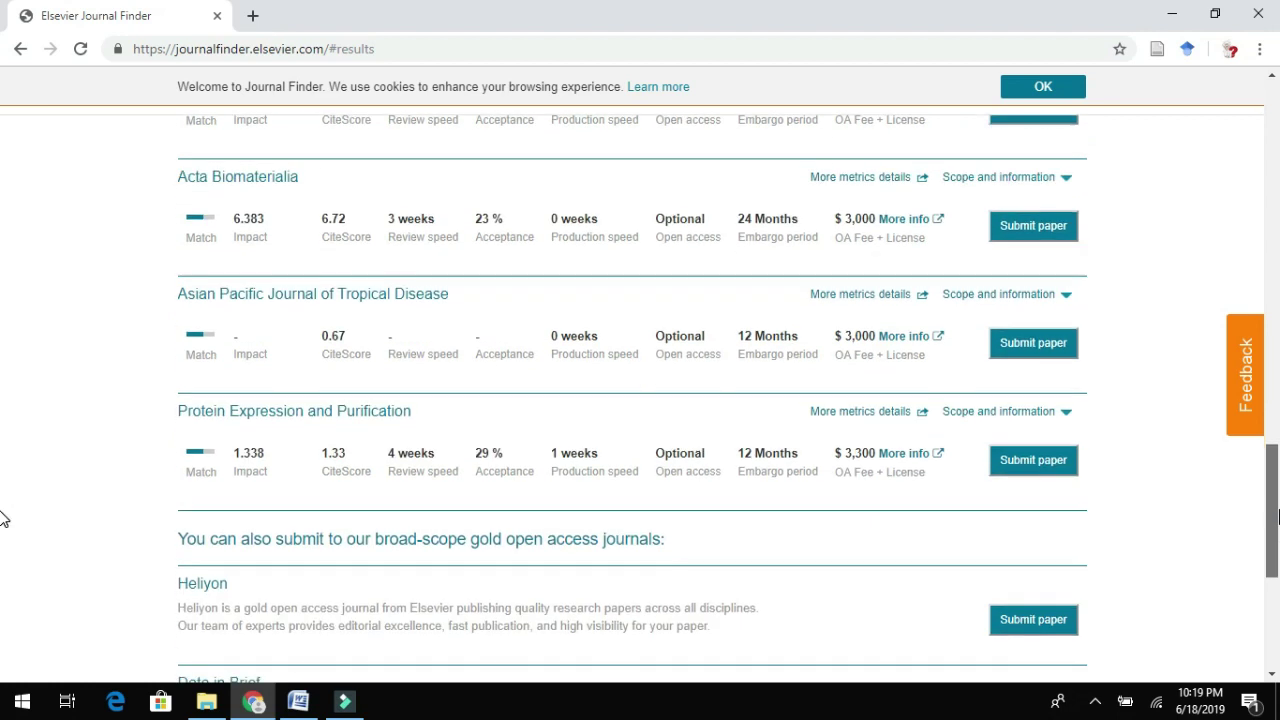
drag(1277, 513, 1273, 443)
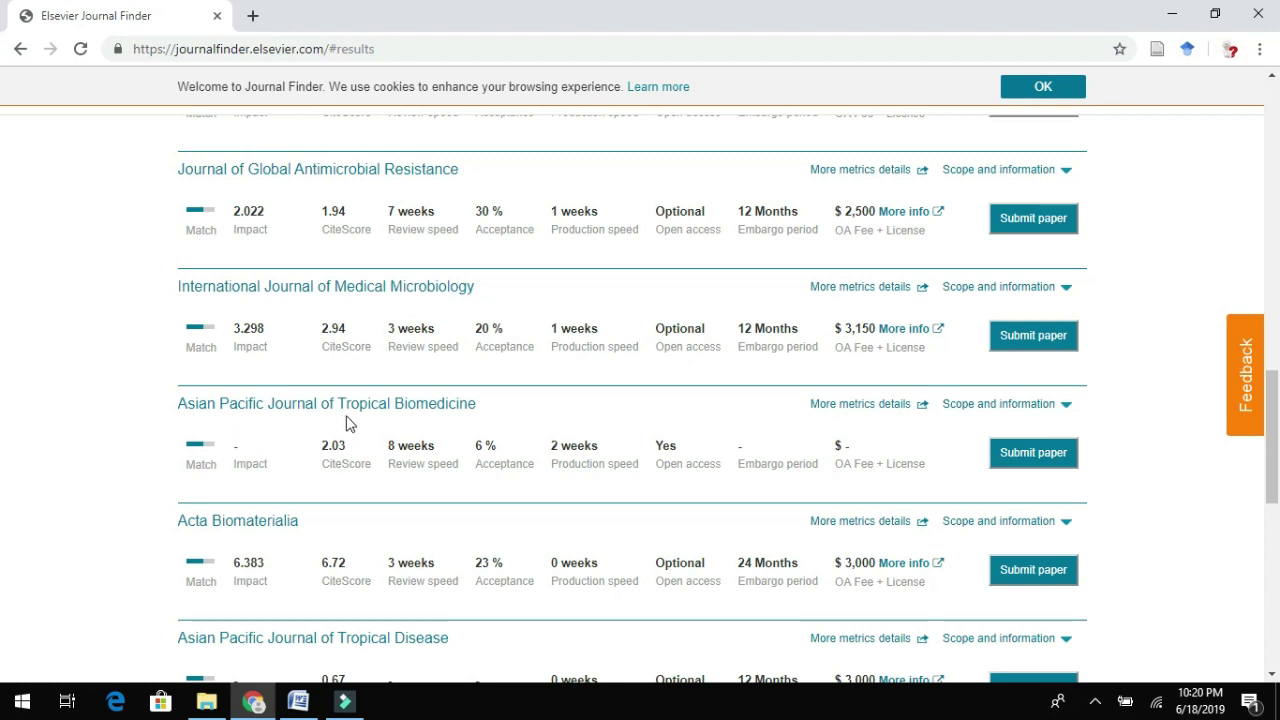
click(507, 431)
drag(476, 432, 500, 470)
click(508, 418)
scroll(1272, 336, up, 2)
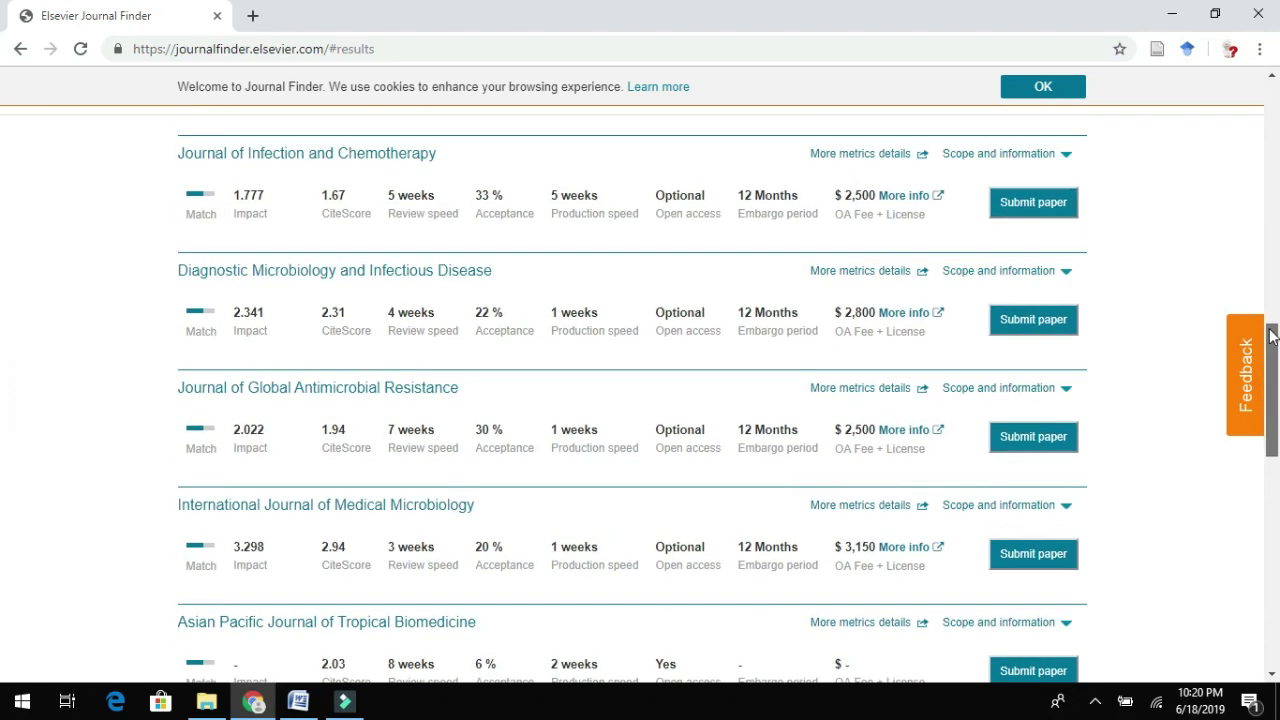
drag(1272, 336, 1251, 274)
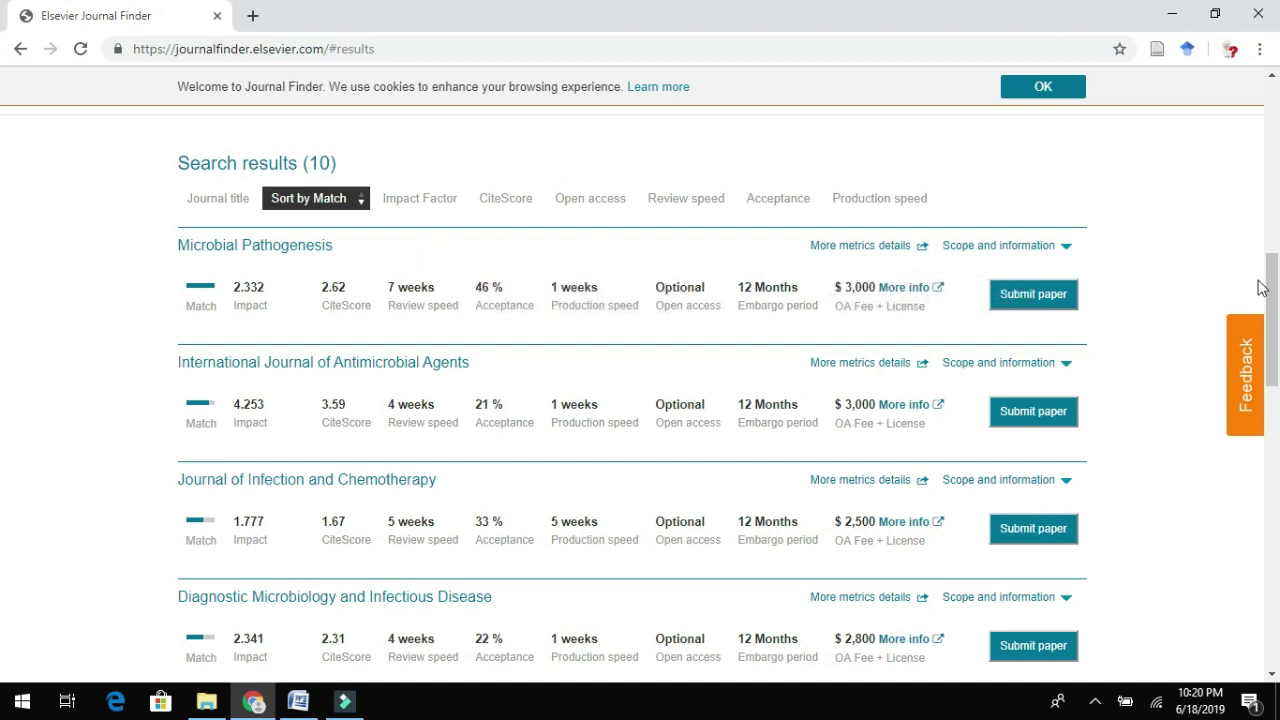
scroll(3, 400, down, 1)
scroll(3, 440, down, 2)
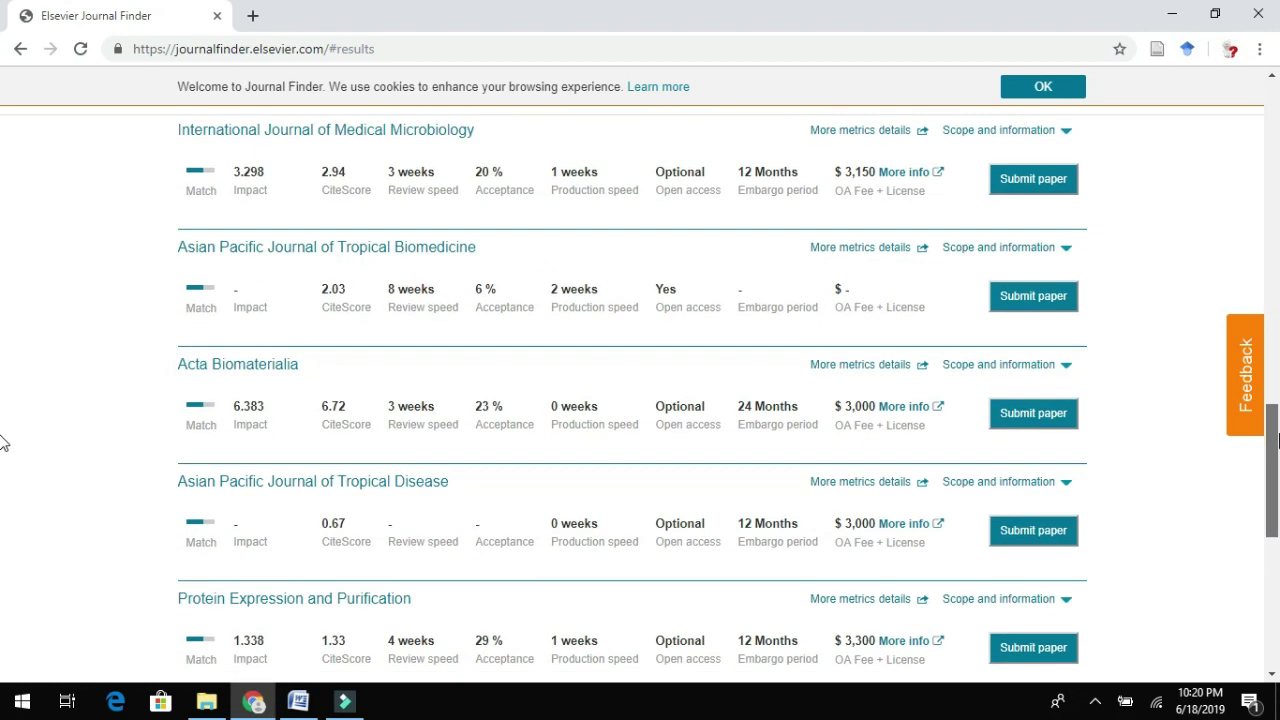
scroll(3, 460, down, 2)
scroll(3, 470, up, 1)
scroll(640, 400, up, 4)
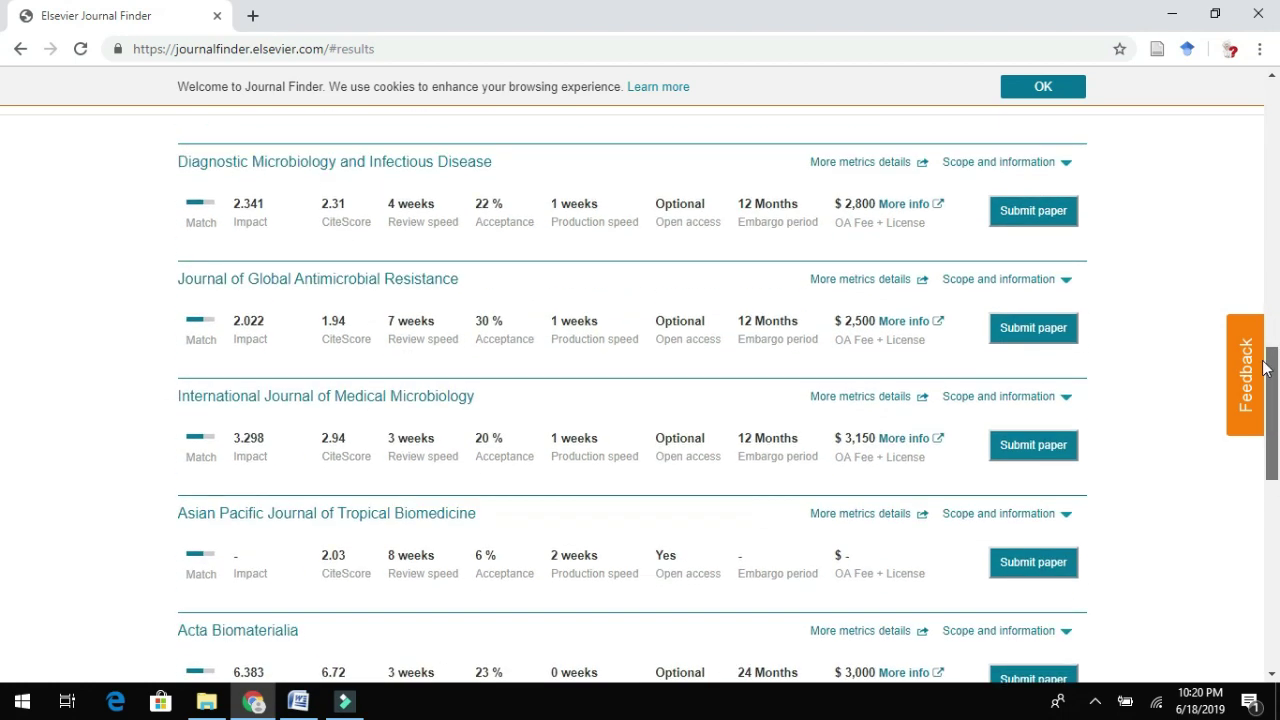
scroll(1260, 340, up, 2)
scroll(1250, 243, up, 5)
scroll(1250, 243, up, 1)
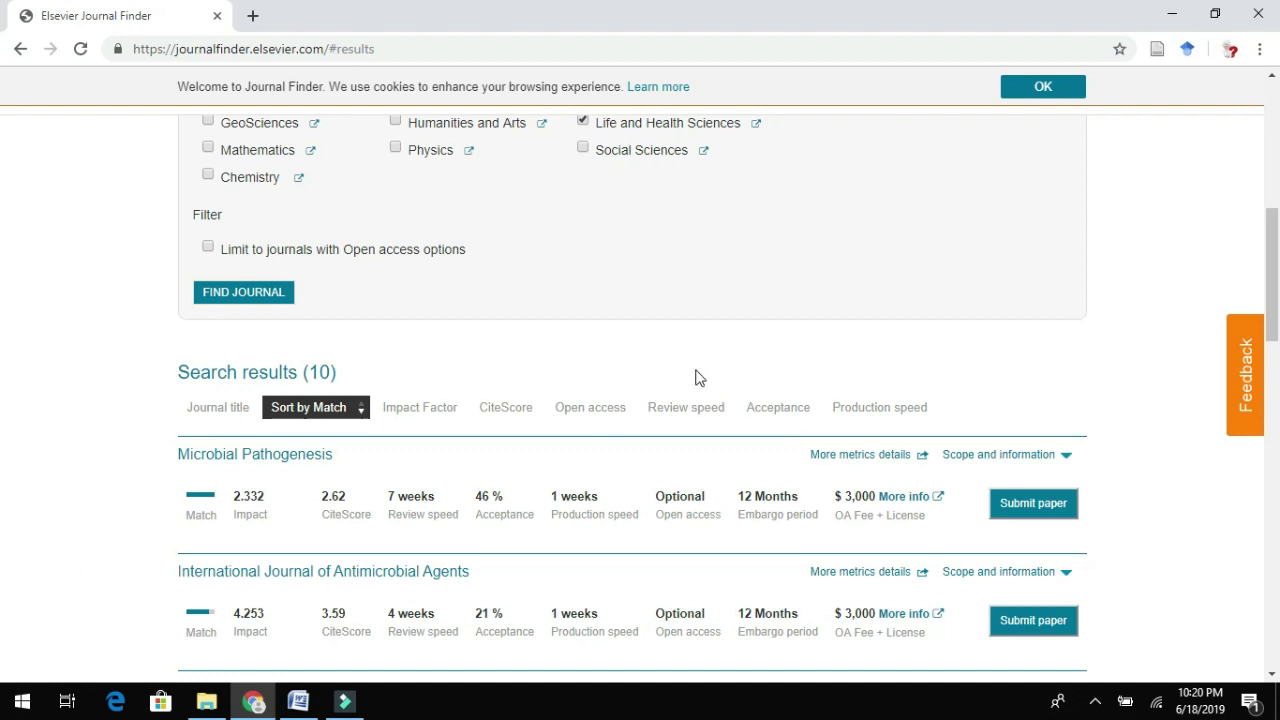
mouse_move(1276, 237)
mouse_down()
mouse_move(1276, 577)
mouse_move(1264, 142)
mouse_up()
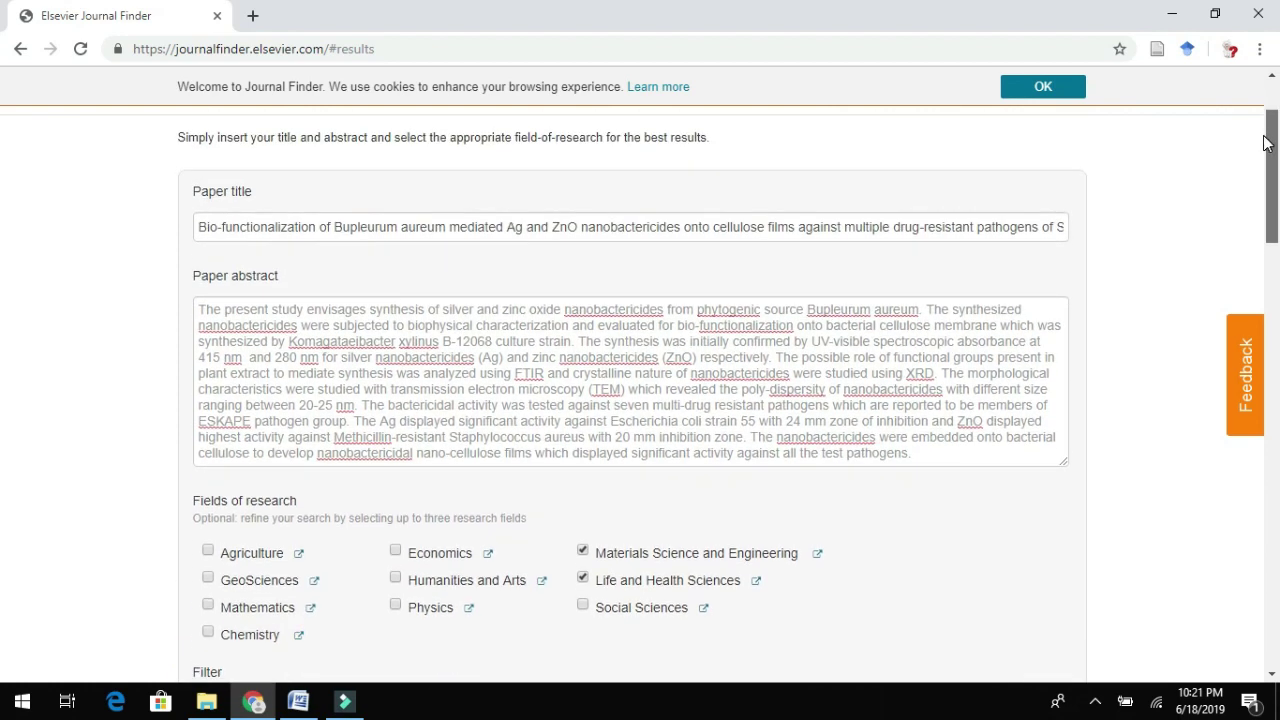
drag(1264, 142, 1273, 95)
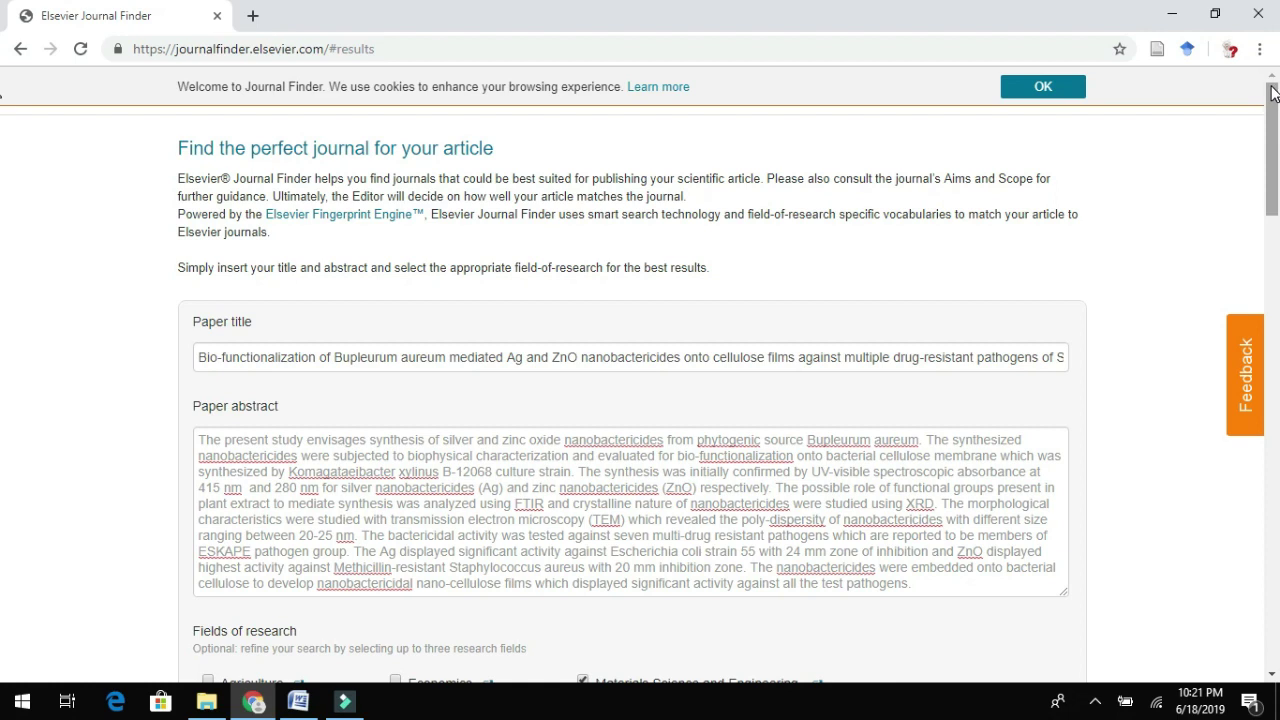
scroll(1275, 115, down, 1)
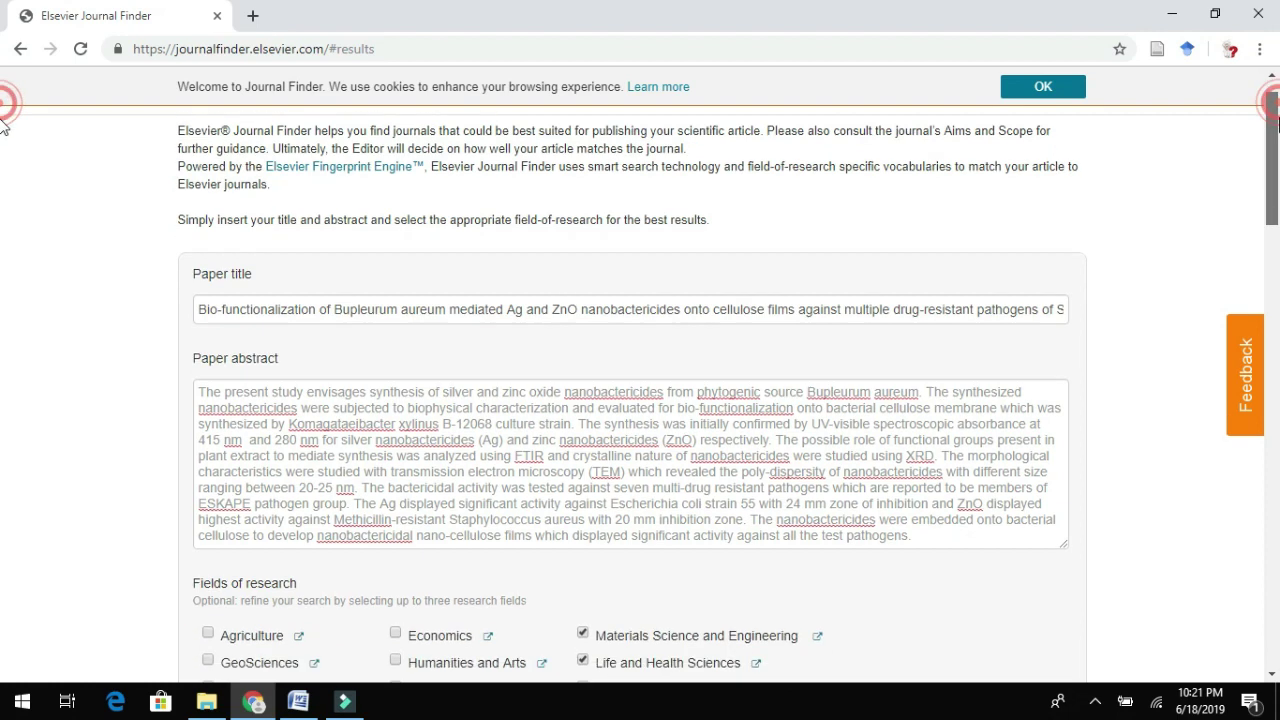